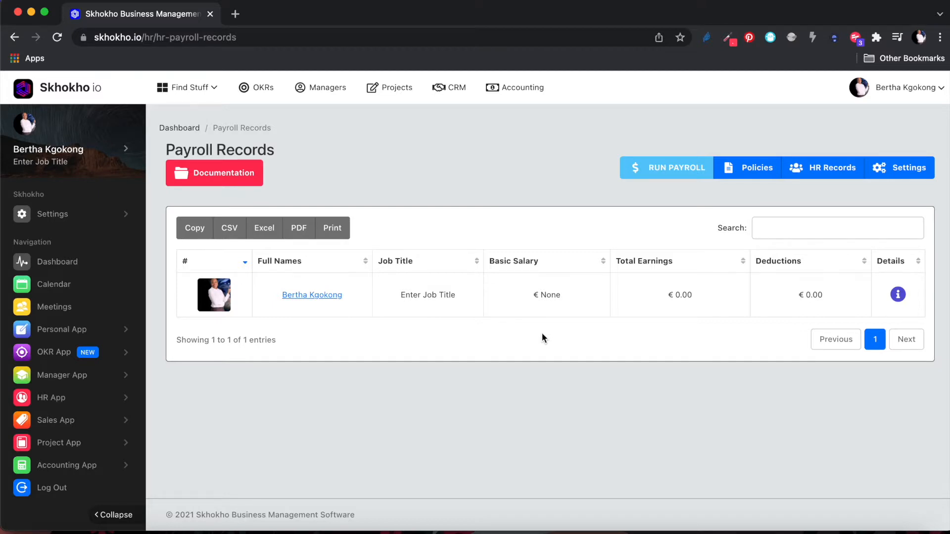
# Go to HR Settings under the HR App section of the sidebar.
pyautogui.click(94, 398)
pyautogui.scroll(-1, 79, 396)
pyautogui.click(69, 398)
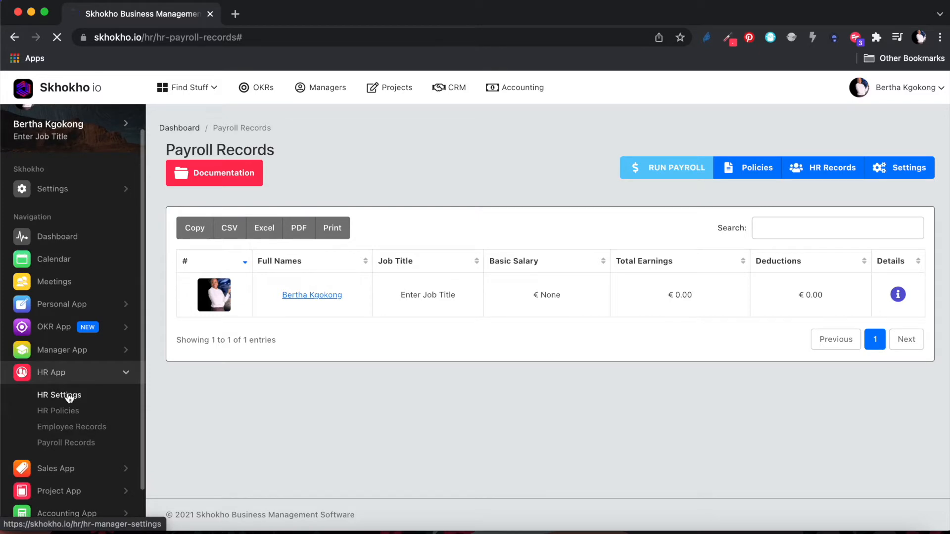
# Set the monthly payroll date to 26 January 2022.
pyautogui.scroll(-3, 290, 388)
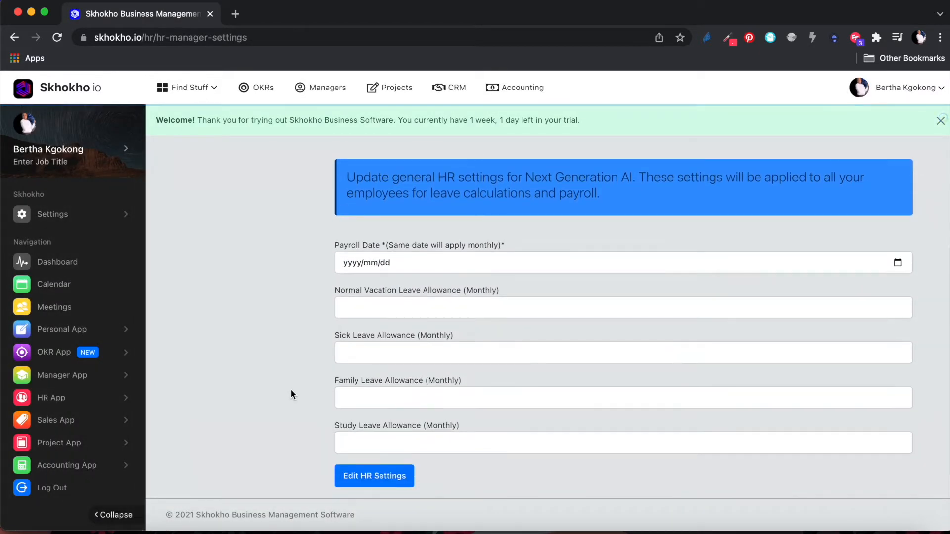
pyautogui.click(898, 262)
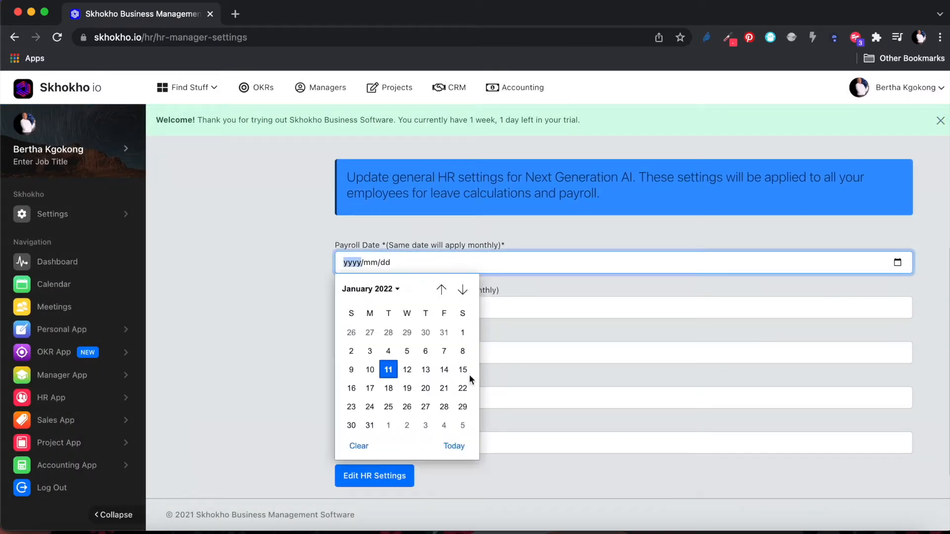
pyautogui.click(407, 407)
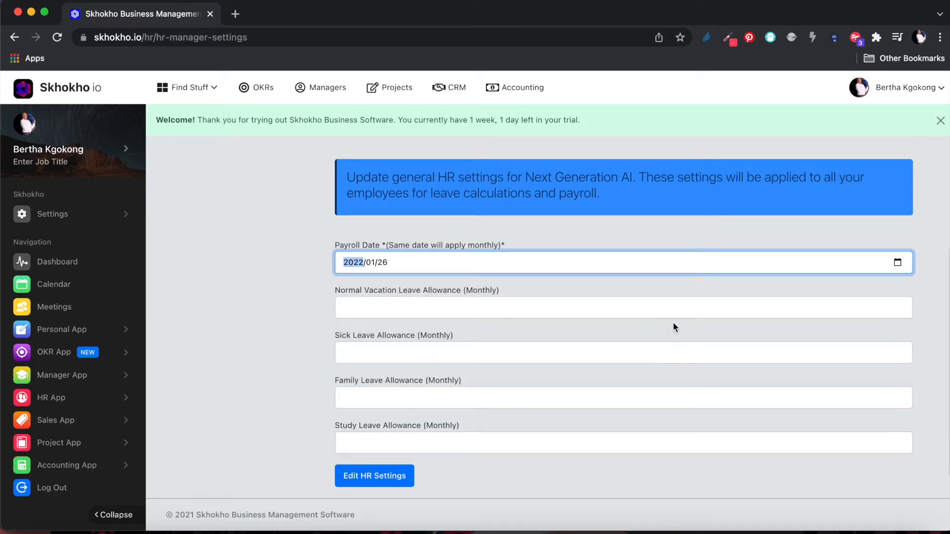
# Enter 1 as the monthly normal vacation leave allowance.
pyautogui.click(374, 309)
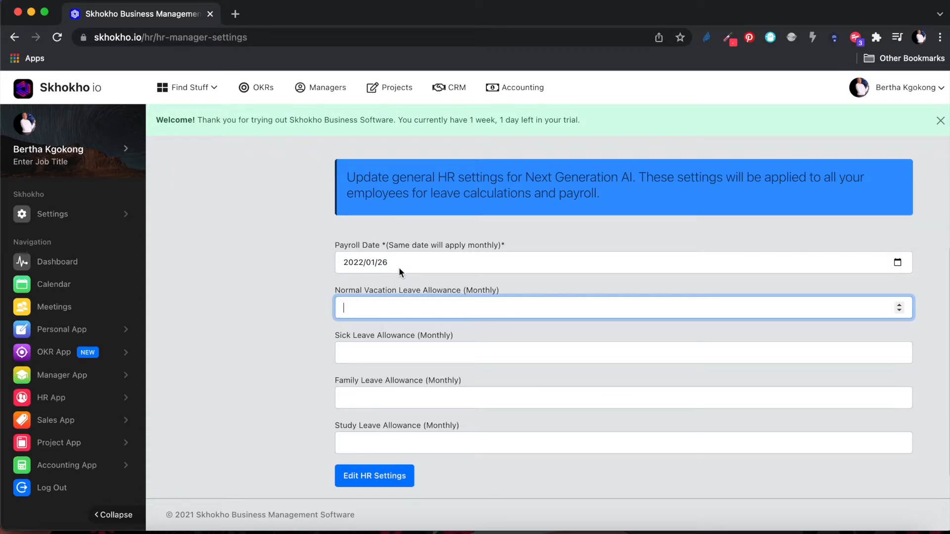
pyautogui.write('1')
pyautogui.click(315, 320)
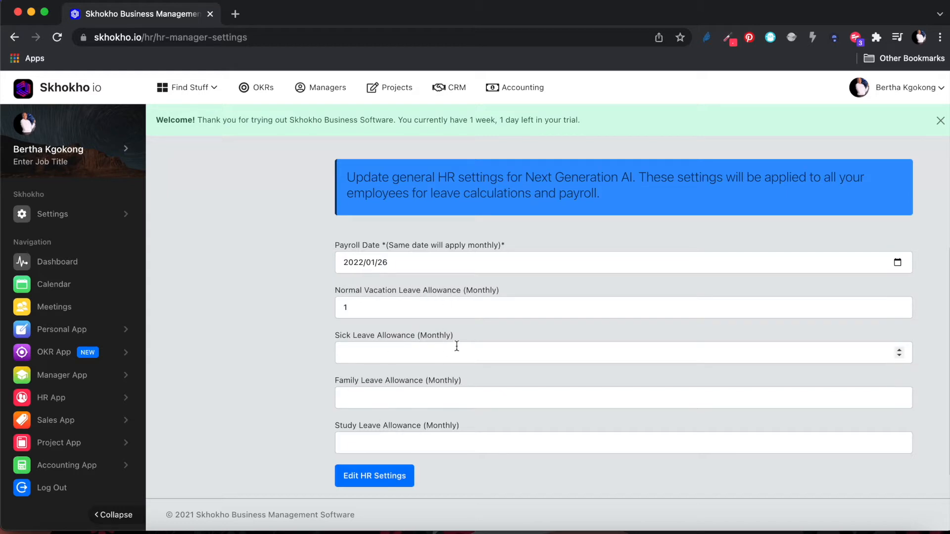
pyautogui.moveTo(462, 336); pyautogui.dragTo(415, 336)
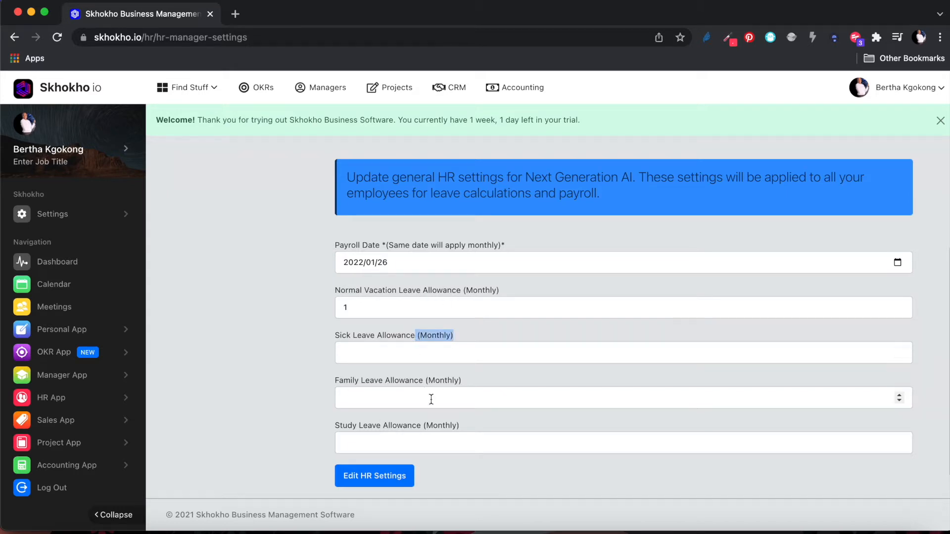
pyautogui.click(453, 473)
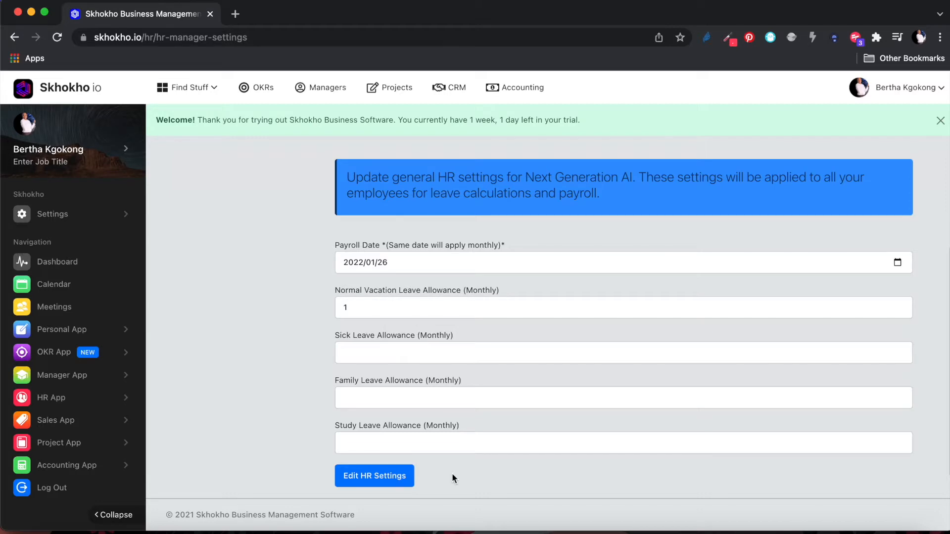
# Save the HR settings and return to Payroll Records, now showing payroll date 26.
pyautogui.click(373, 476)
pyautogui.click(477, 367)
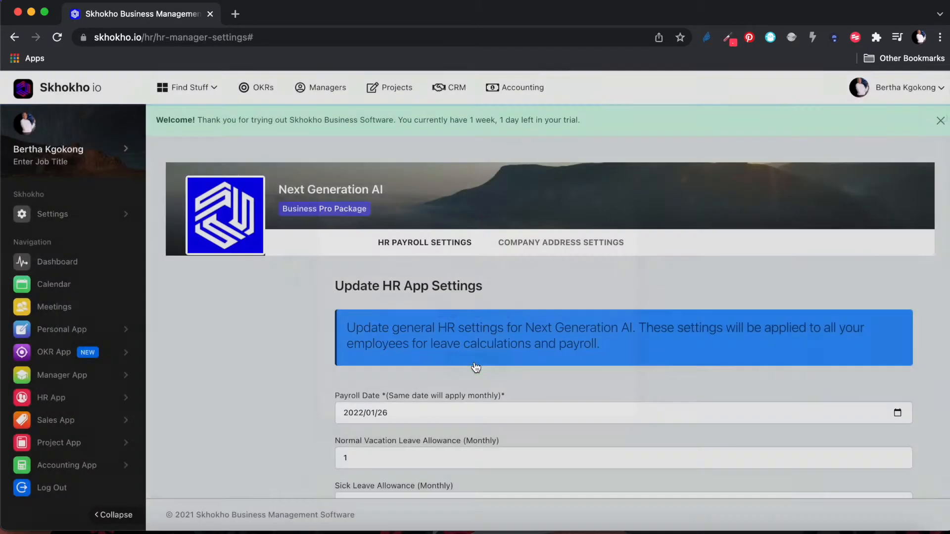
pyautogui.click(85, 402)
pyautogui.scroll(-2, 84, 405)
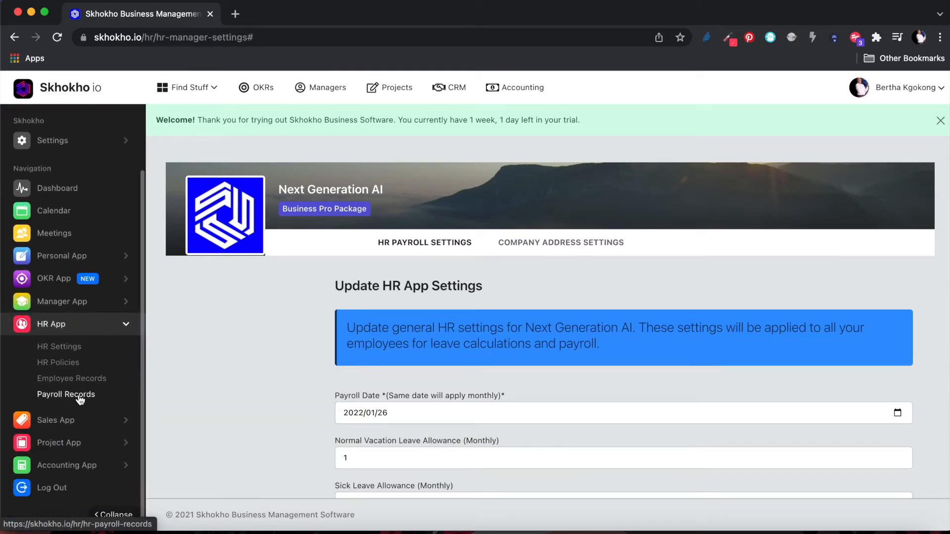
pyautogui.click(85, 397)
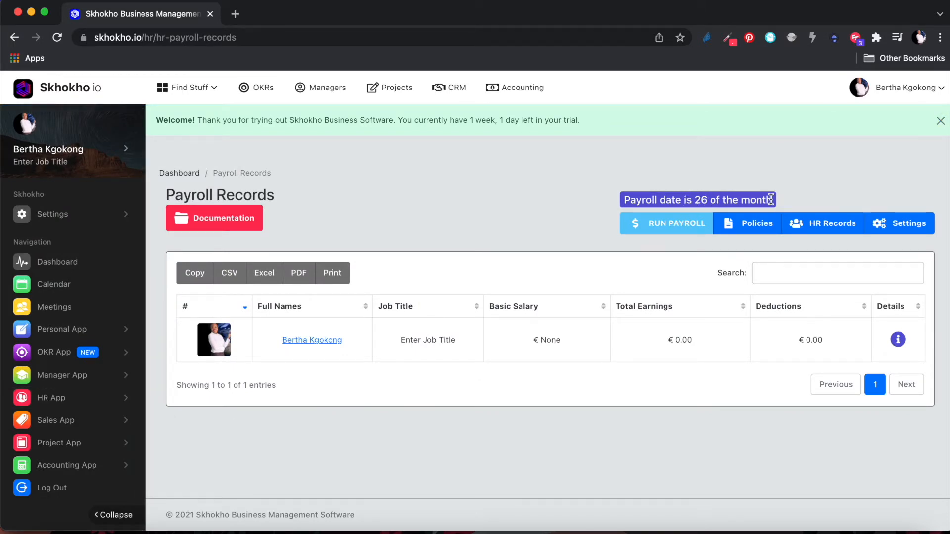
pyautogui.moveTo(773, 199); pyautogui.dragTo(629, 200)
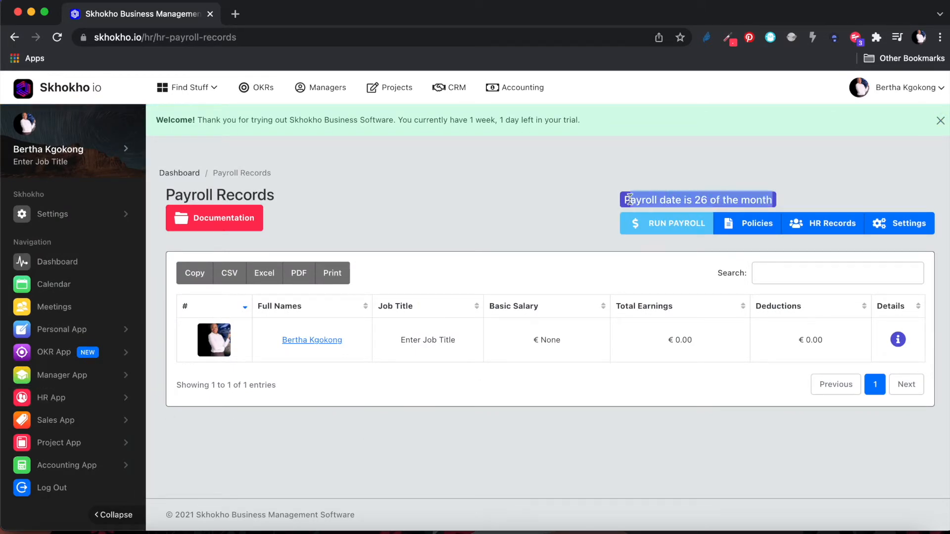
pyautogui.click(940, 121)
pyautogui.click(743, 437)
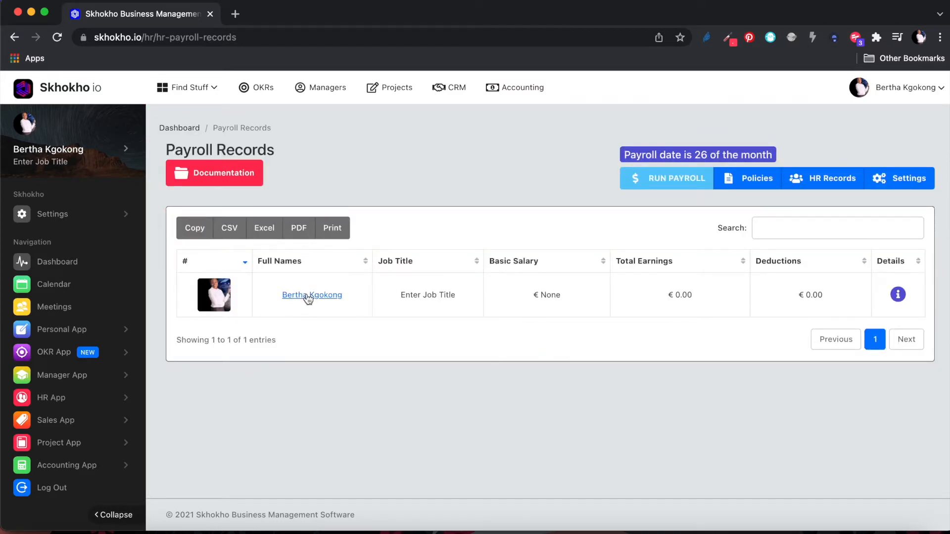
# Open the employee's payroll detail record.
pyautogui.click(898, 295)
pyautogui.scroll(-1, 656, 178)
pyautogui.scroll(1, 656, 178)
pyautogui.click(940, 120)
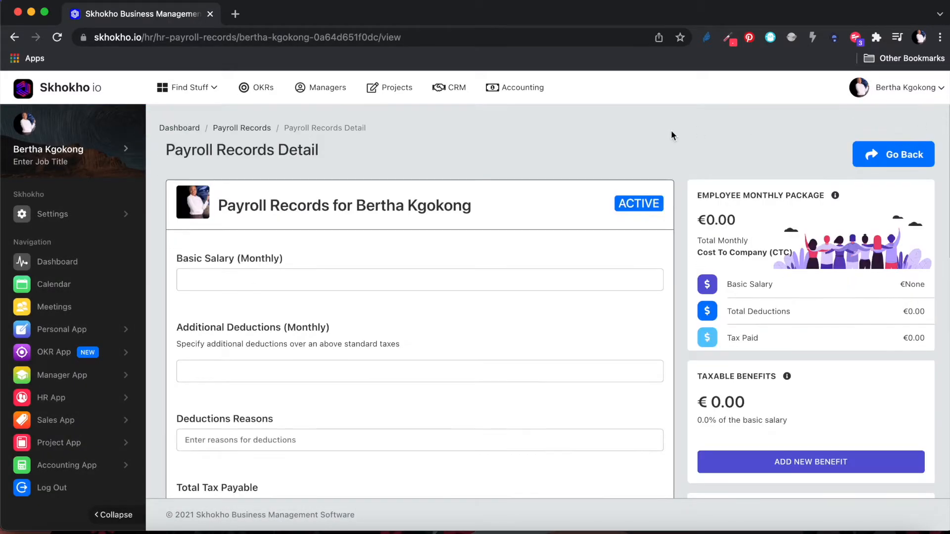
# Open the employee's mock payslip in a new browser tab.
pyautogui.scroll(-1, 677, 230)
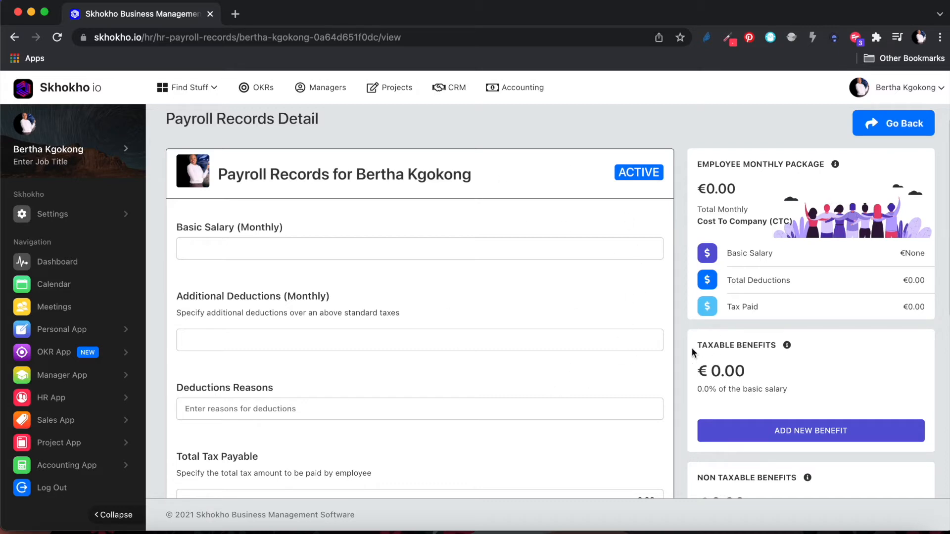
pyautogui.scroll(-5, 681, 345)
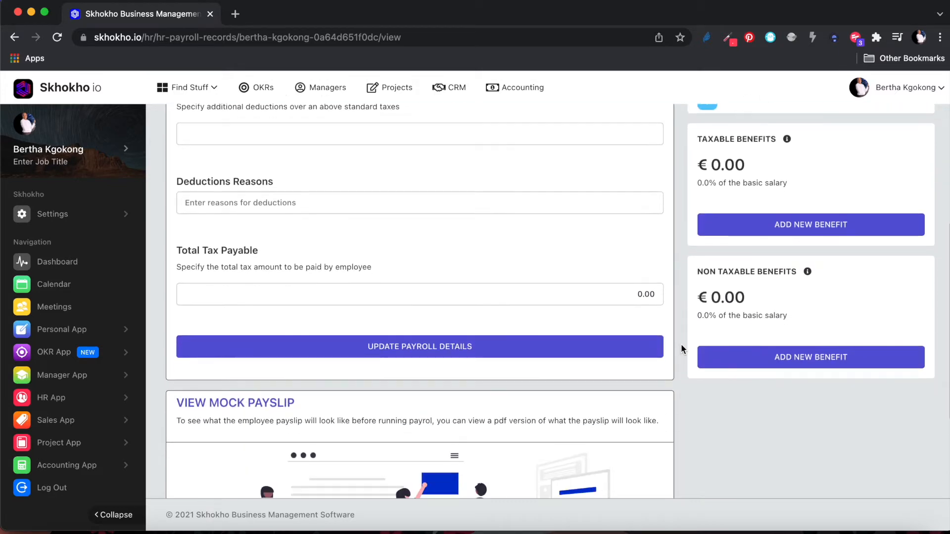
pyautogui.scroll(1, 681, 343)
pyautogui.scroll(-5, 681, 344)
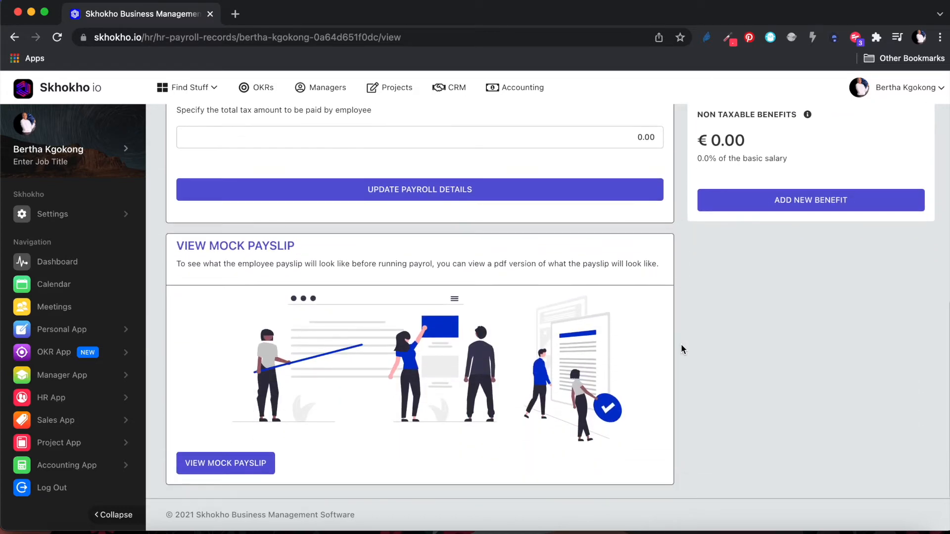
pyautogui.rightClick(245, 466)
pyautogui.click(294, 391)
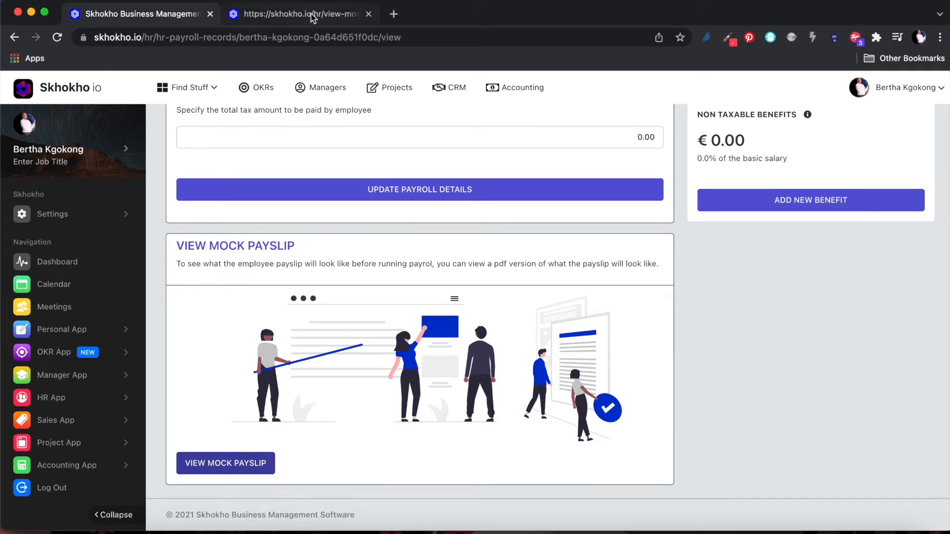
# Review the mock payslip showing Basic Salary €None and €0.00 net pay, then close it.
pyautogui.click(312, 18)
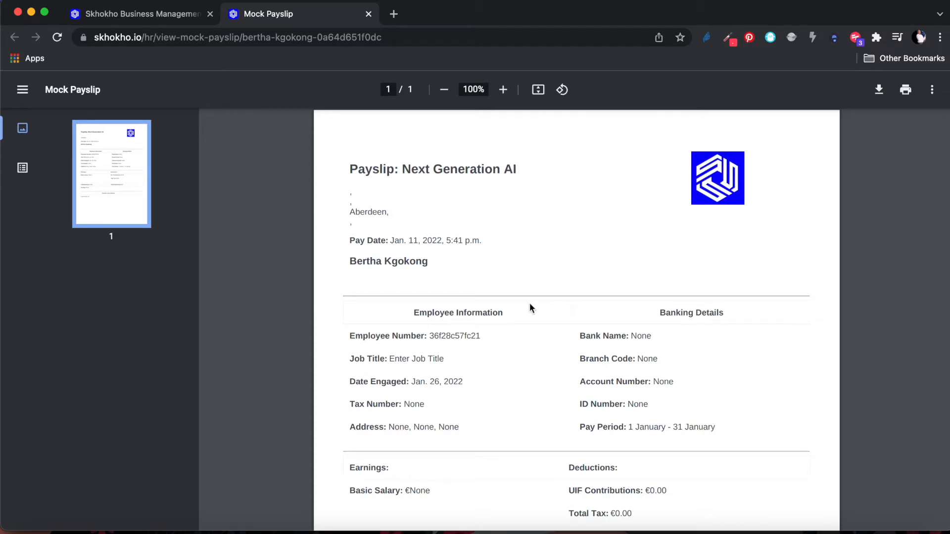
pyautogui.scroll(-3, 529, 303)
pyautogui.scroll(3, 530, 307)
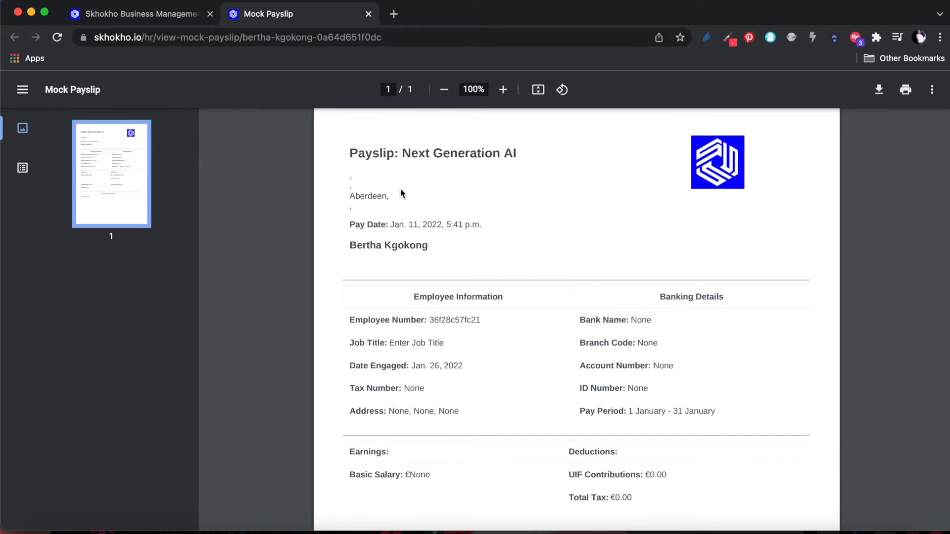
pyautogui.scroll(-4, 401, 193)
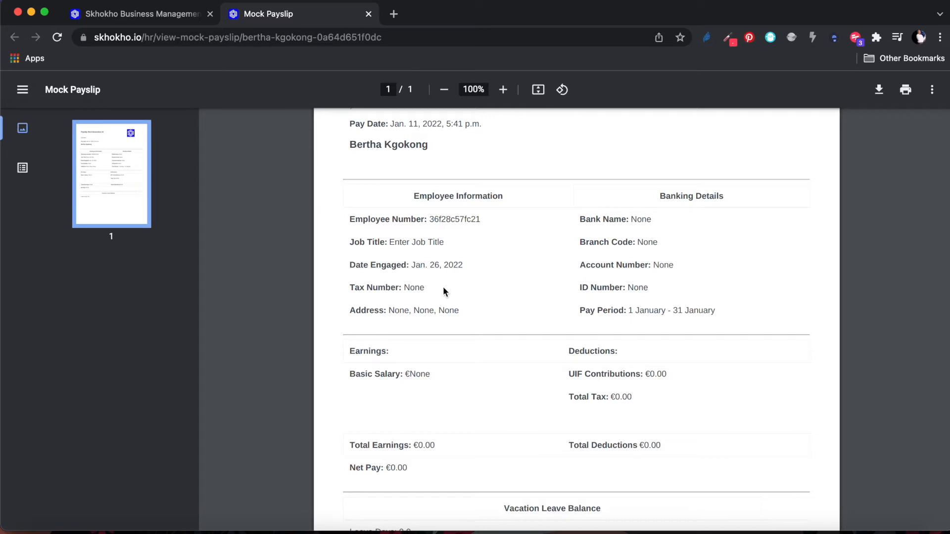
pyautogui.moveTo(621, 215); pyautogui.dragTo(665, 215)
pyautogui.click(535, 240)
pyautogui.scroll(-1, 506, 294)
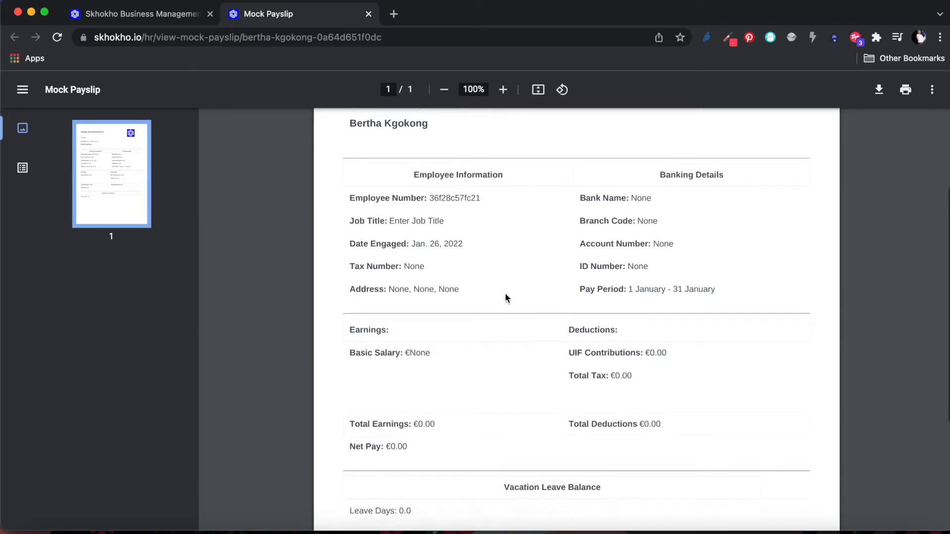
pyautogui.scroll(-1, 506, 297)
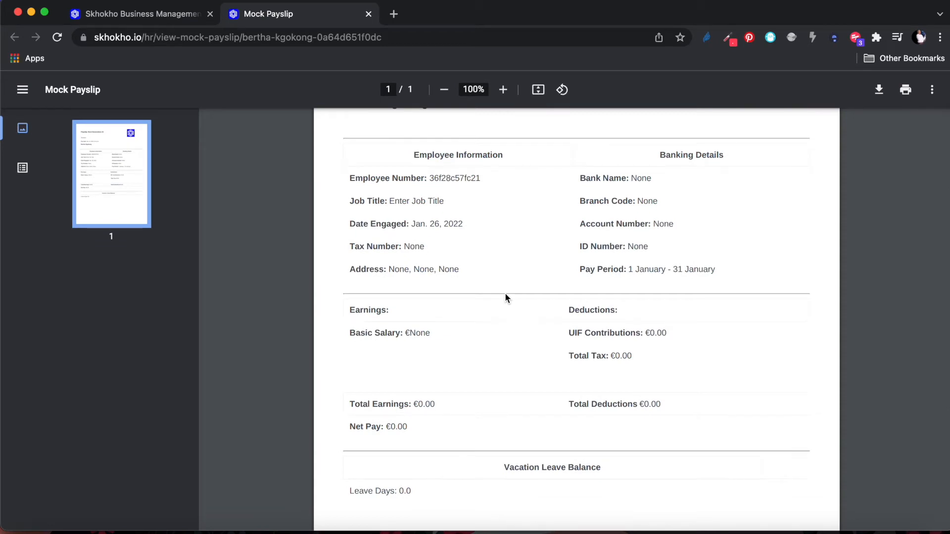
pyautogui.scroll(-3, 506, 297)
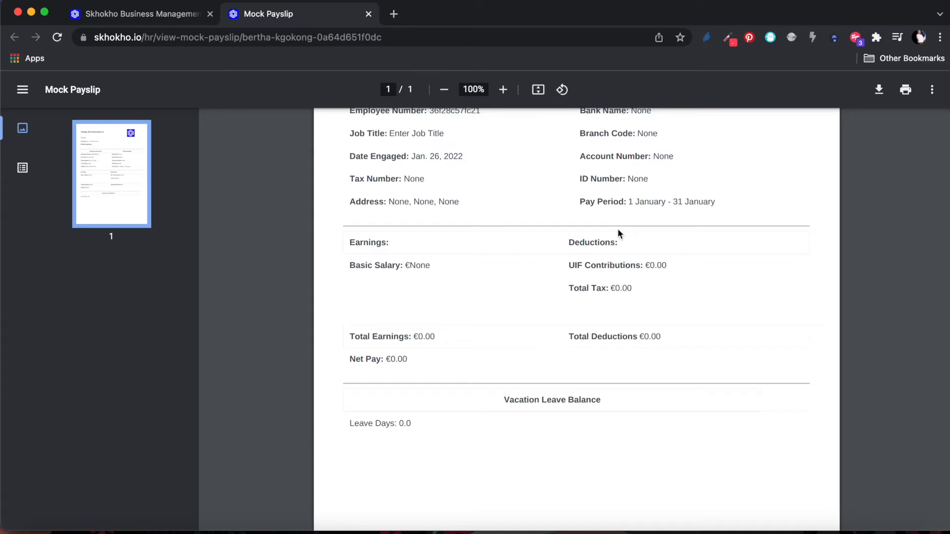
pyautogui.scroll(10, 618, 228)
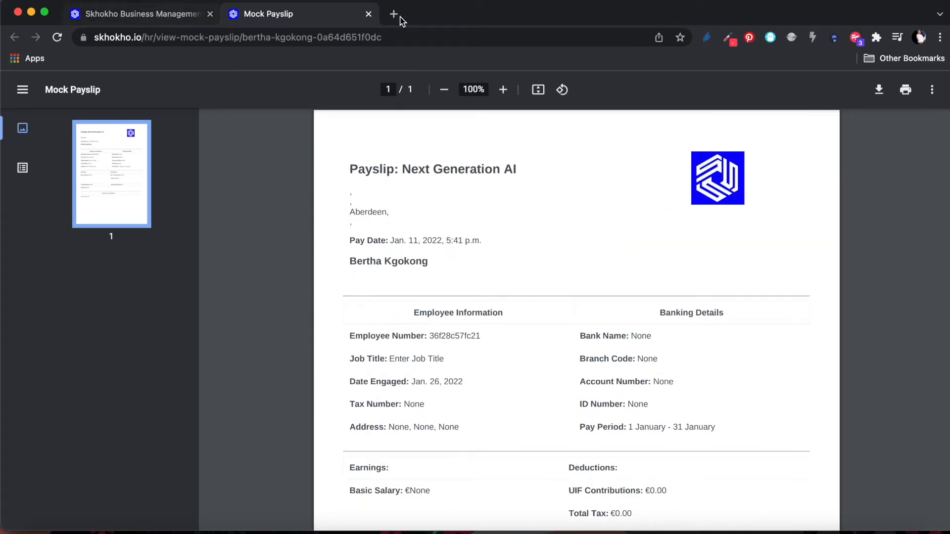
pyautogui.click(368, 13)
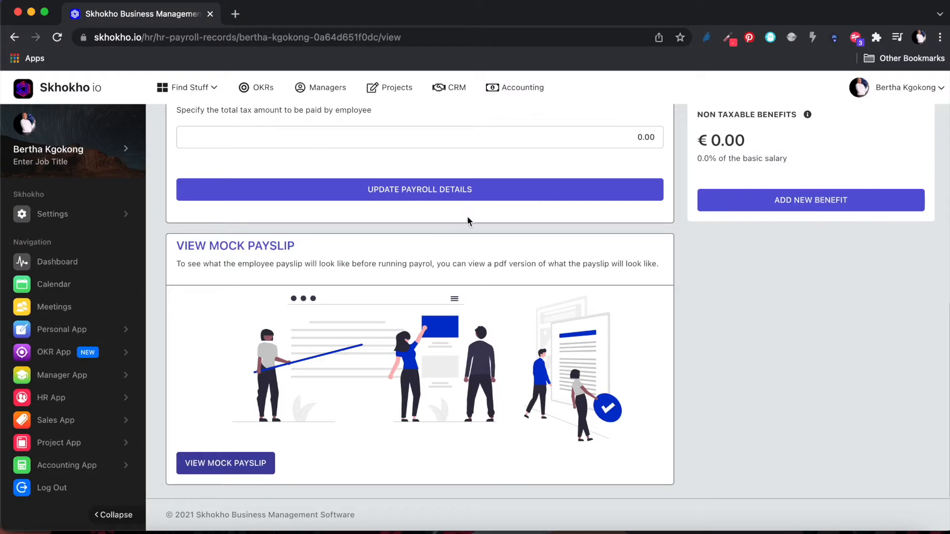
# Open HR Settings and switch to the Company Address Settings form.
pyautogui.scroll(10, 477, 219)
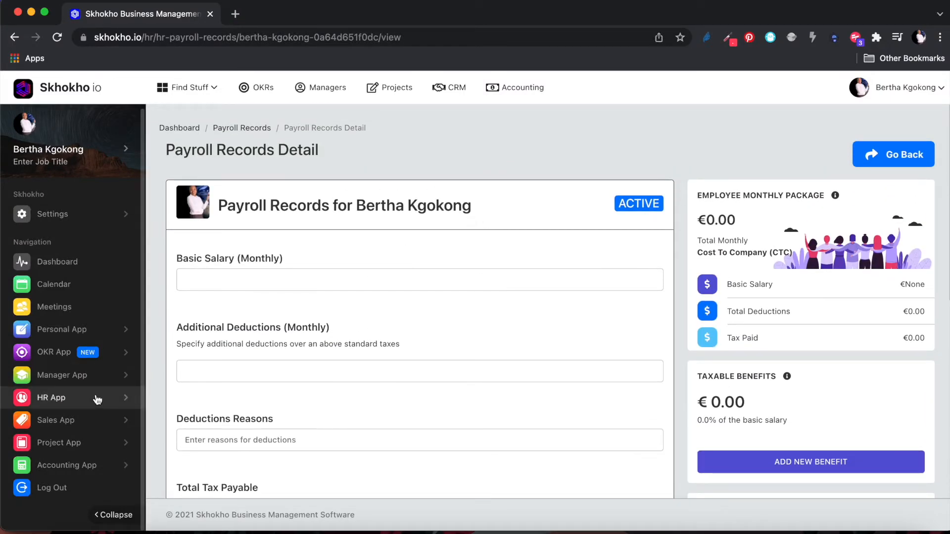
pyautogui.click(78, 397)
pyautogui.click(78, 394)
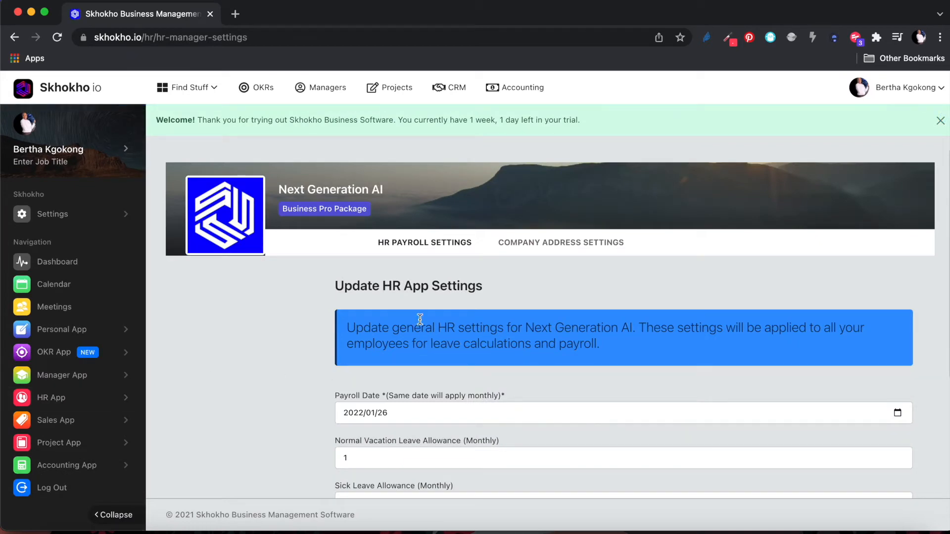
pyautogui.click(568, 246)
pyautogui.scroll(-1, 527, 324)
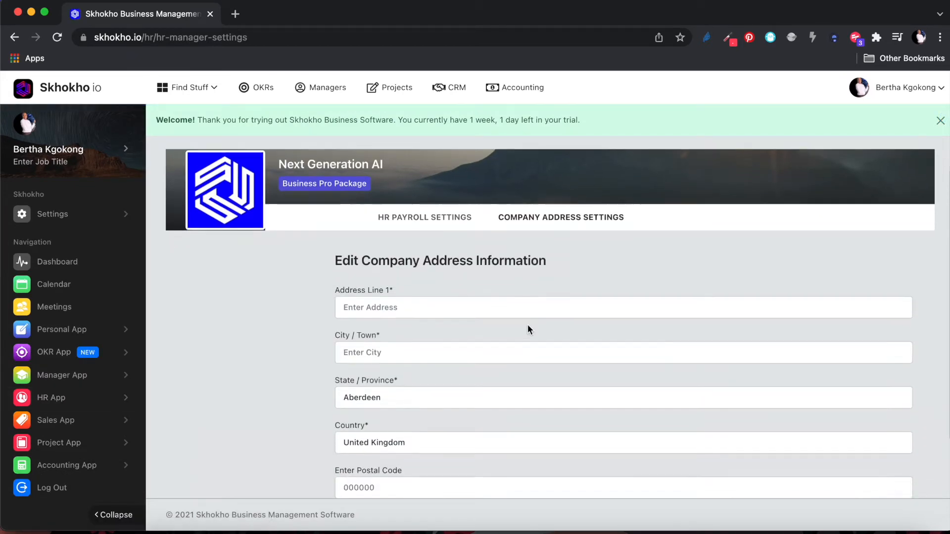
pyautogui.click(504, 302)
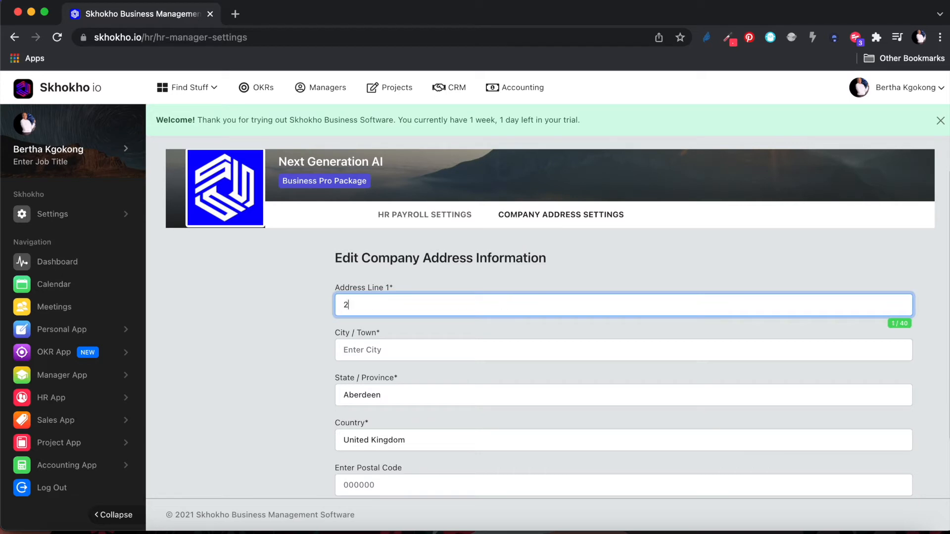
pyautogui.click(491, 350)
pyautogui.write('Charles')
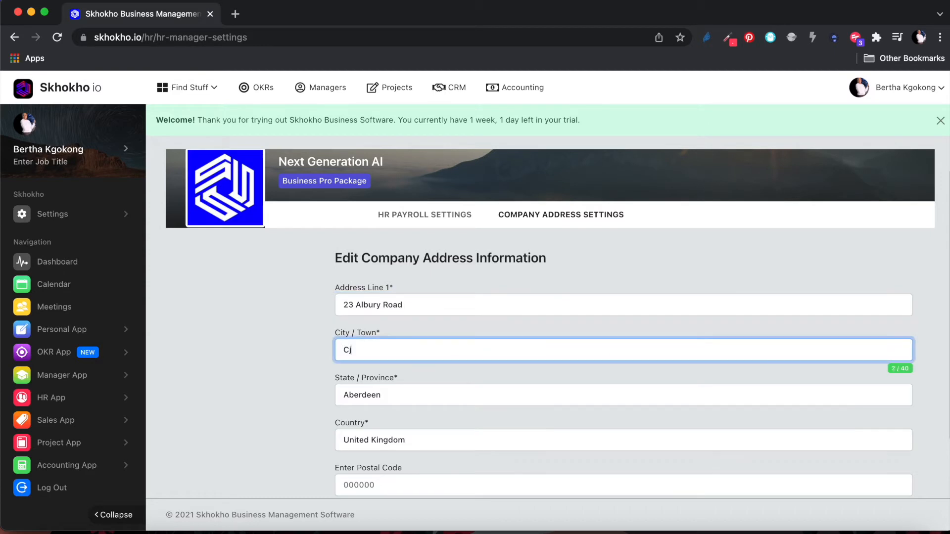
pyautogui.write('town')
pyautogui.click(450, 484)
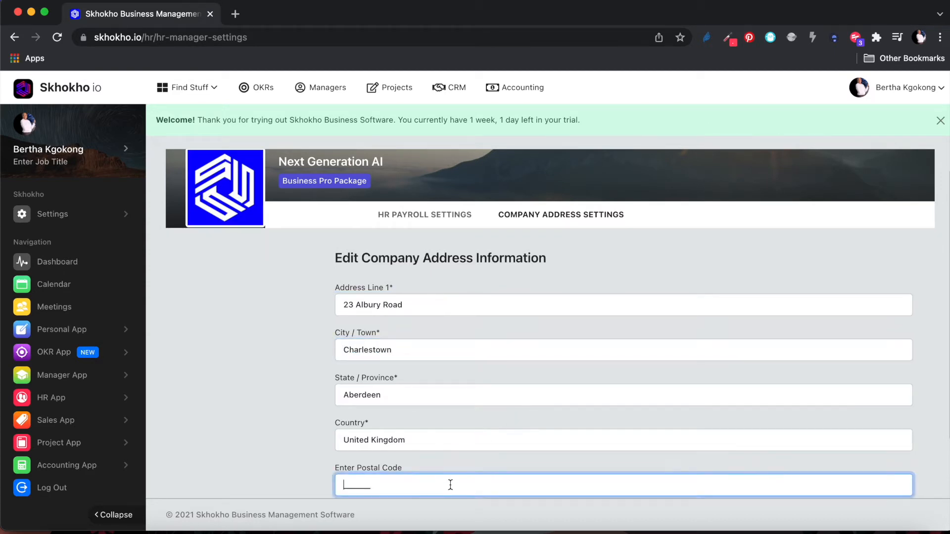
pyautogui.scroll(-3, 450, 484)
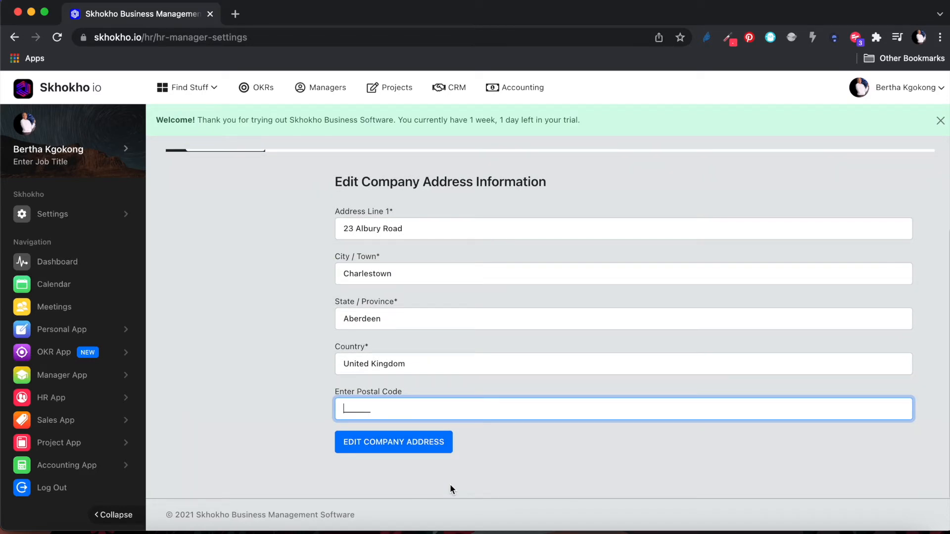
pyautogui.write('02808_')
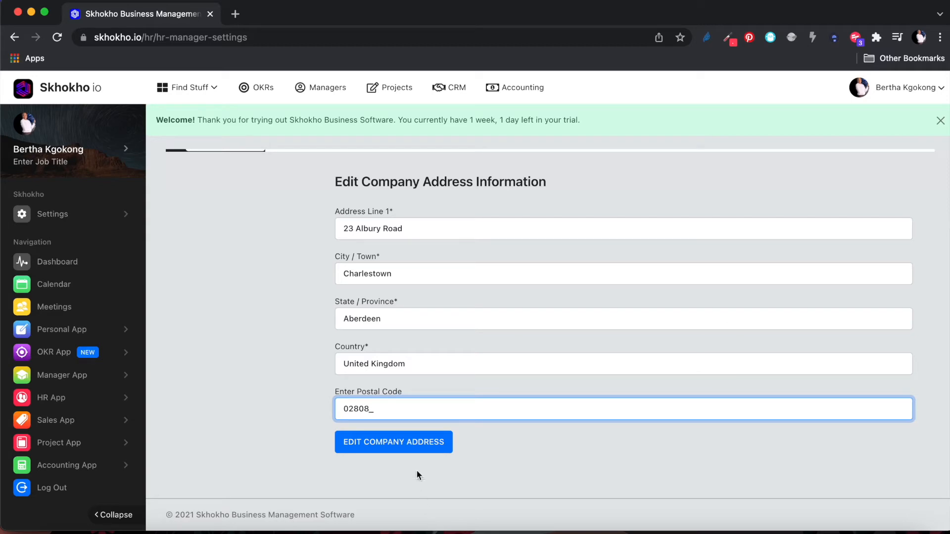
# Save the company address and dismiss the Success message.
pyautogui.click(413, 442)
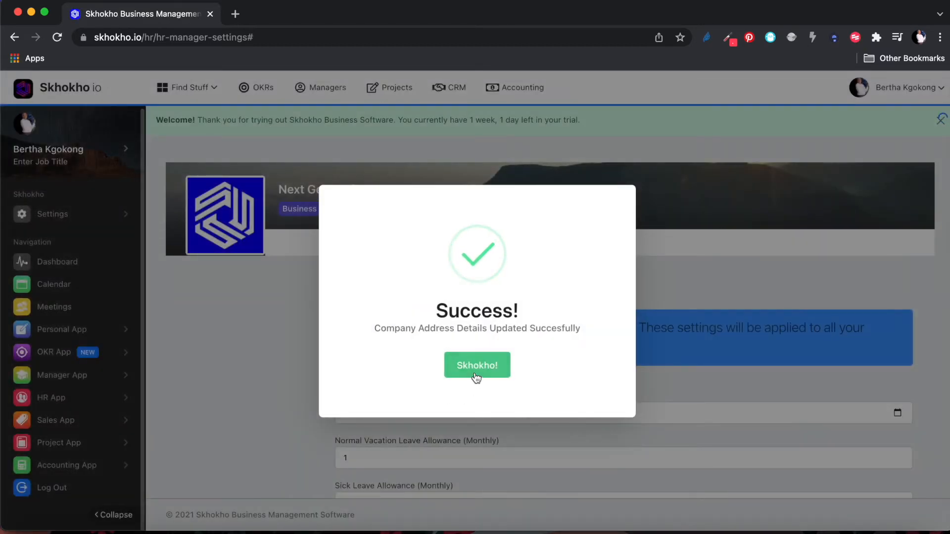
pyautogui.click(474, 367)
pyautogui.click(83, 398)
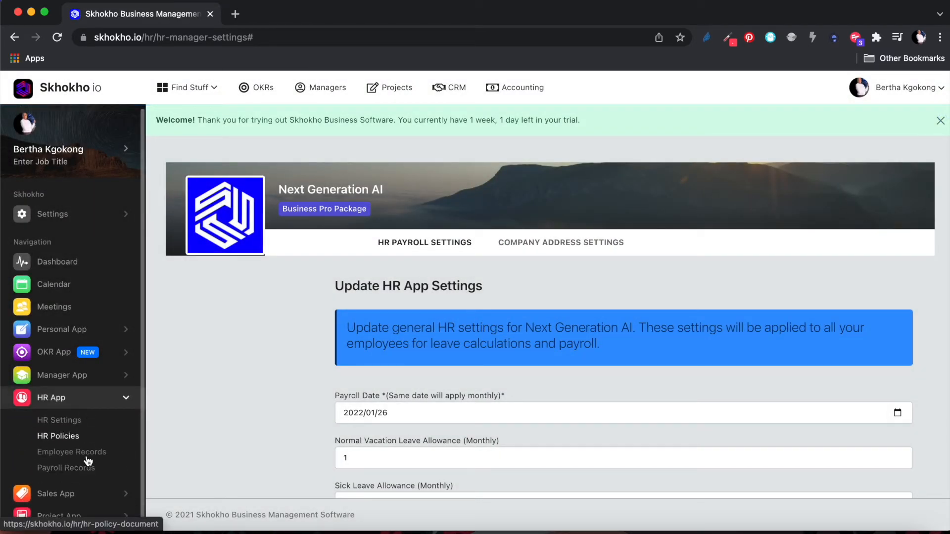
# Open the employee's payroll record and enter a basic salary of 3,300.00.
pyautogui.click(83, 468)
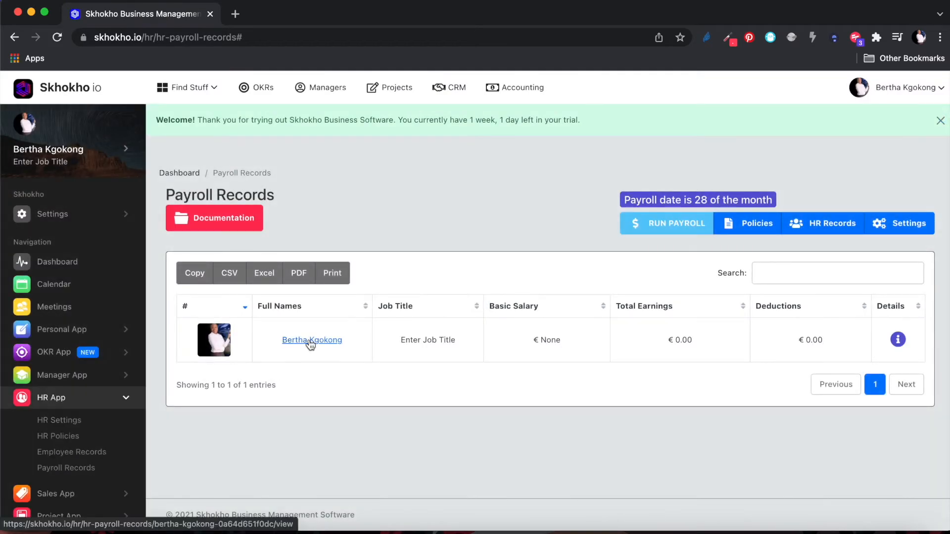
pyautogui.click(310, 341)
pyautogui.click(519, 313)
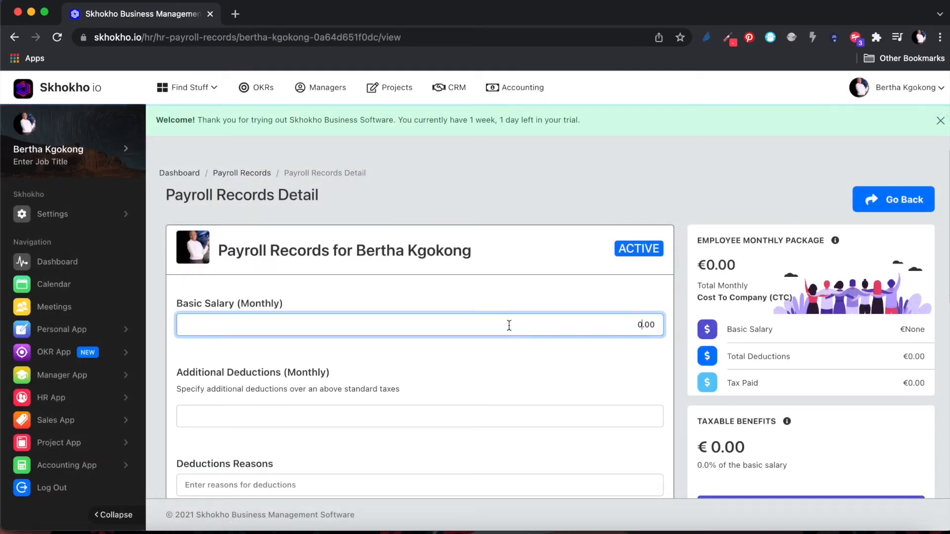
pyautogui.write('3,30')
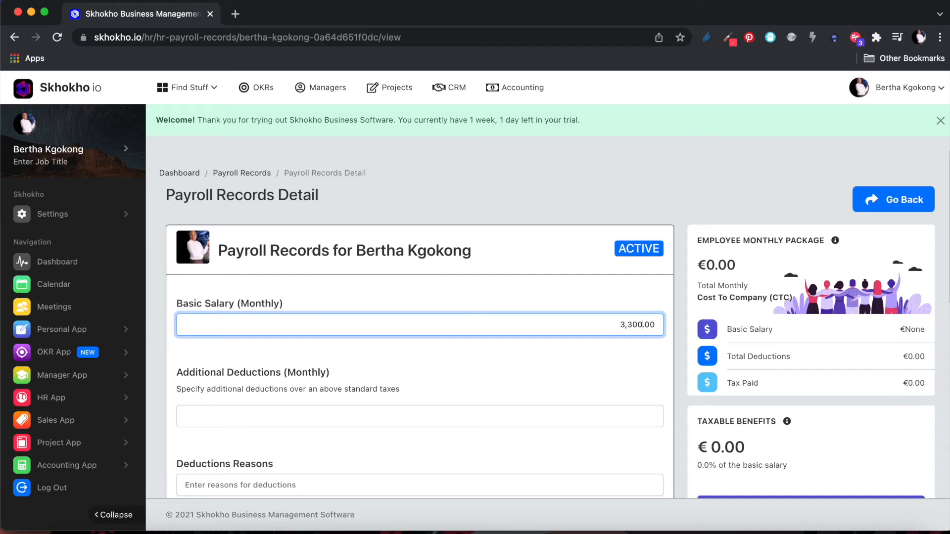
pyautogui.scroll(-3, 623, 359)
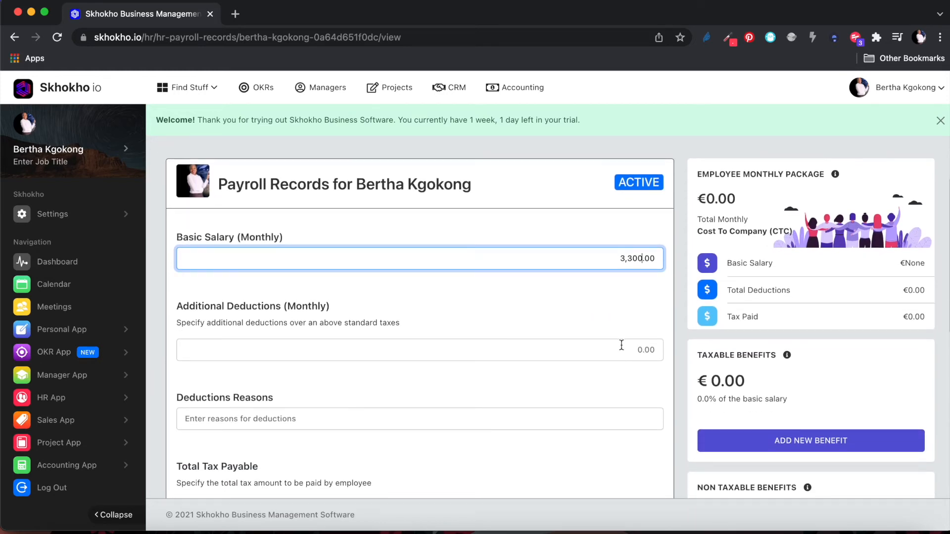
pyautogui.scroll(-2, 618, 375)
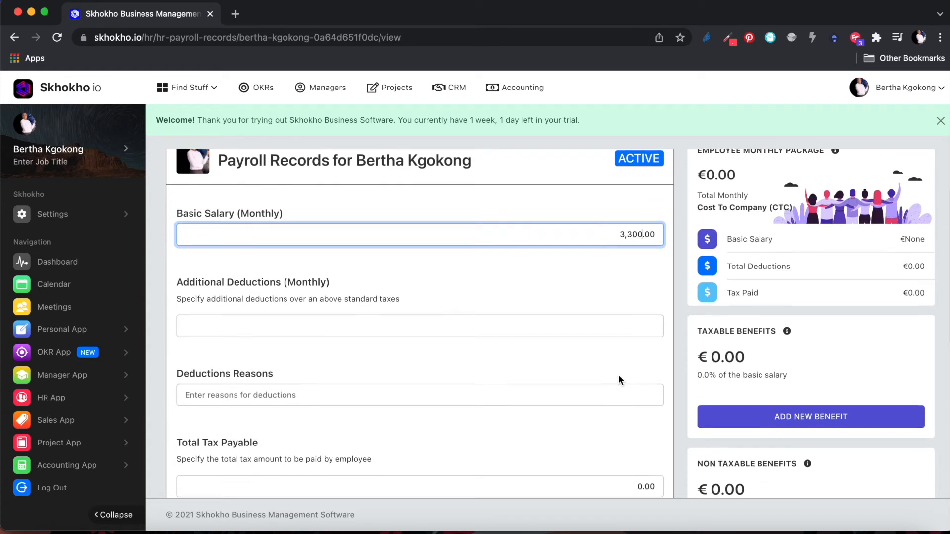
pyautogui.scroll(-3, 625, 388)
# Enter 660.00 total tax payable and save the payroll details.
pyautogui.click(637, 393)
pyautogui.write('66')
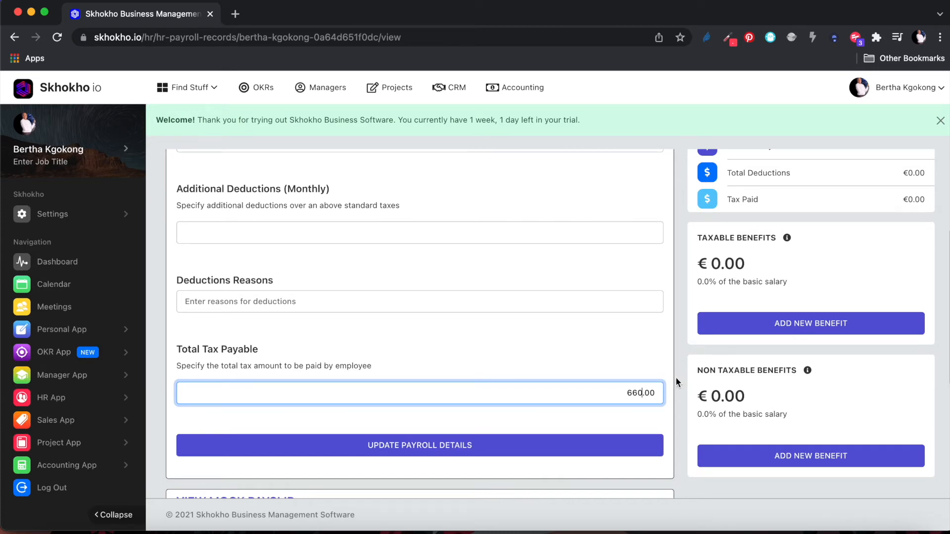
pyautogui.click(437, 447)
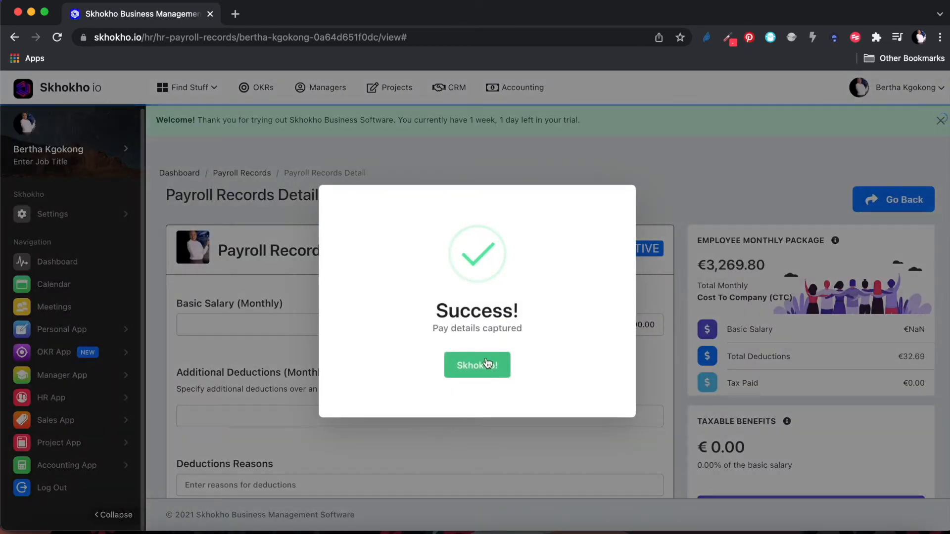
pyautogui.click(480, 367)
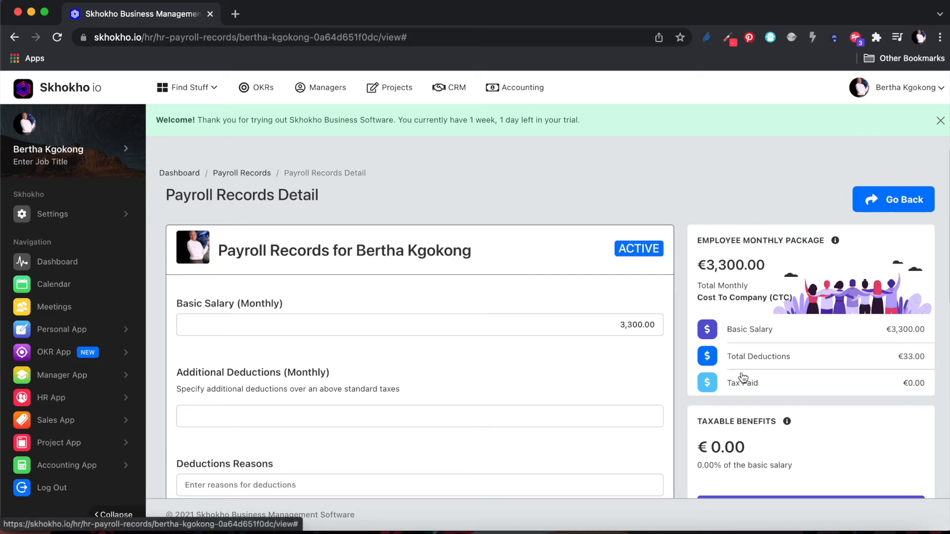
pyautogui.scroll(-5, 602, 383)
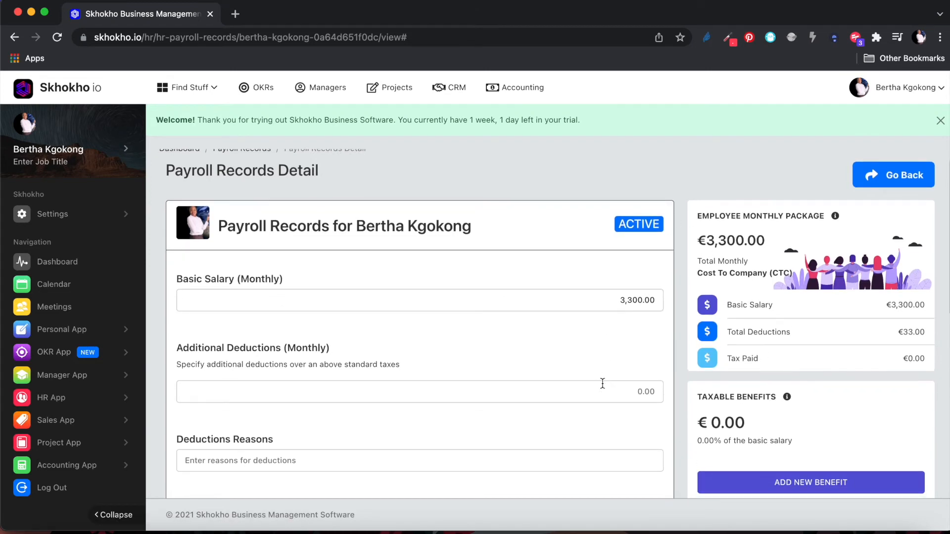
pyautogui.scroll(-1, 602, 383)
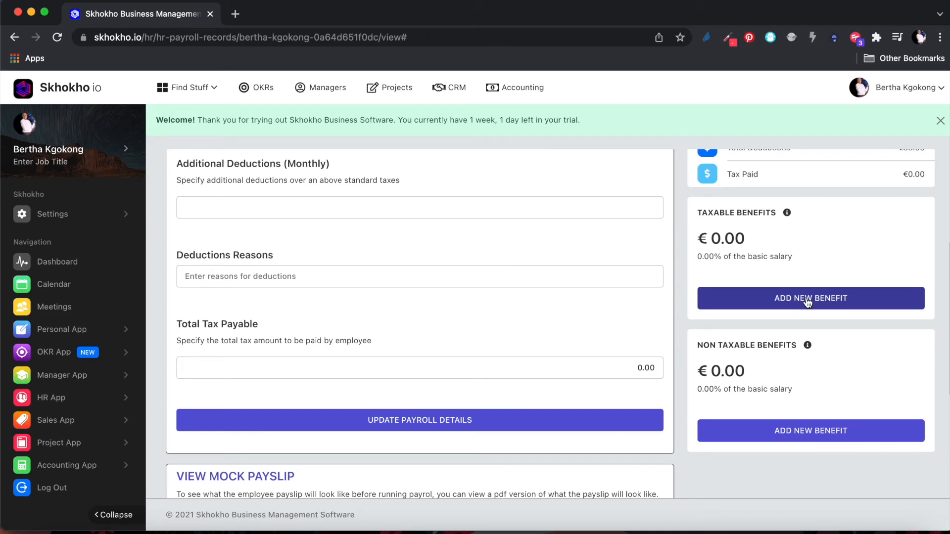
pyautogui.scroll(-1, 807, 302)
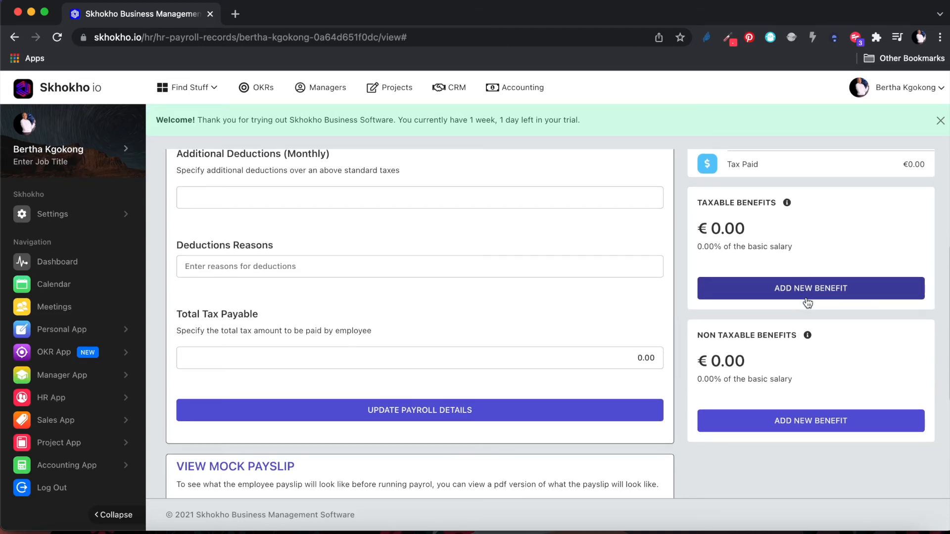
pyautogui.scroll(-3, 808, 303)
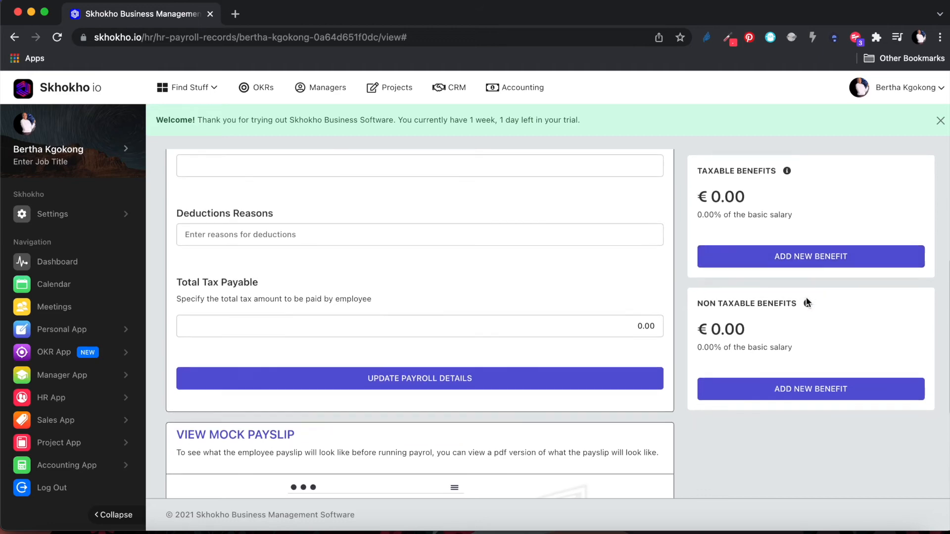
pyautogui.click(811, 257)
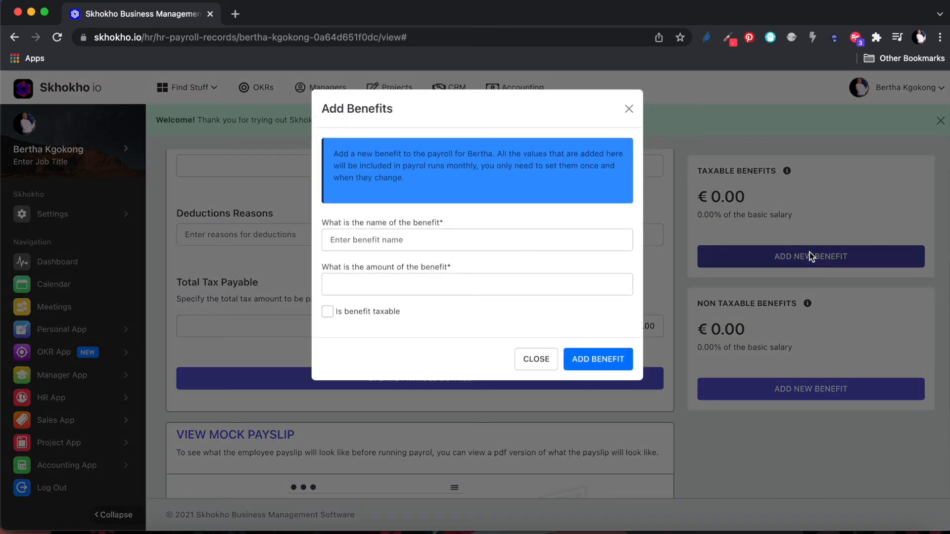
pyautogui.click(464, 239)
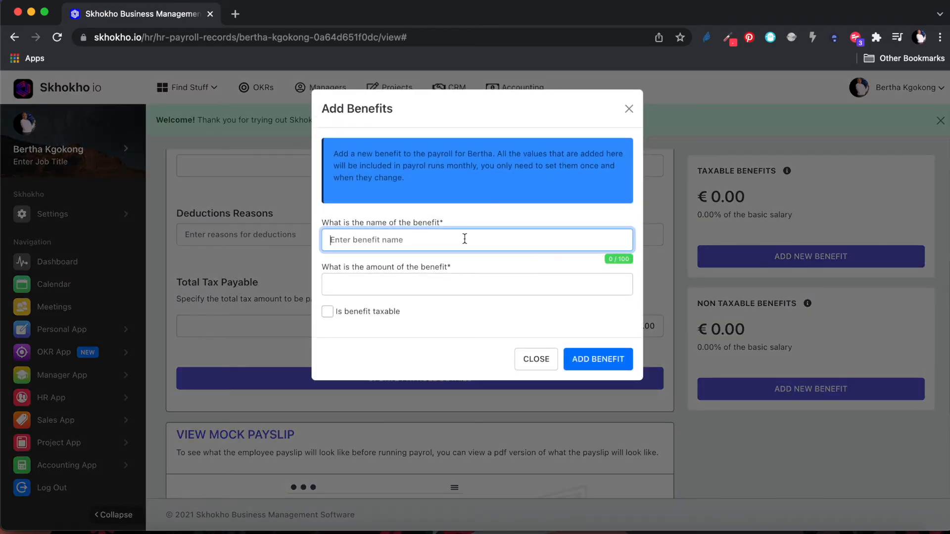
pyautogui.write('Car Allowance')
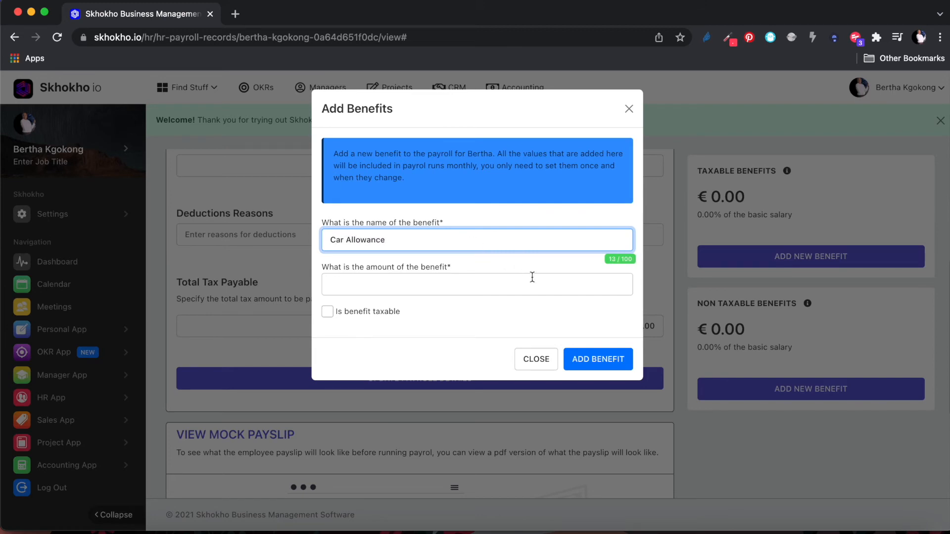
pyautogui.click(570, 286)
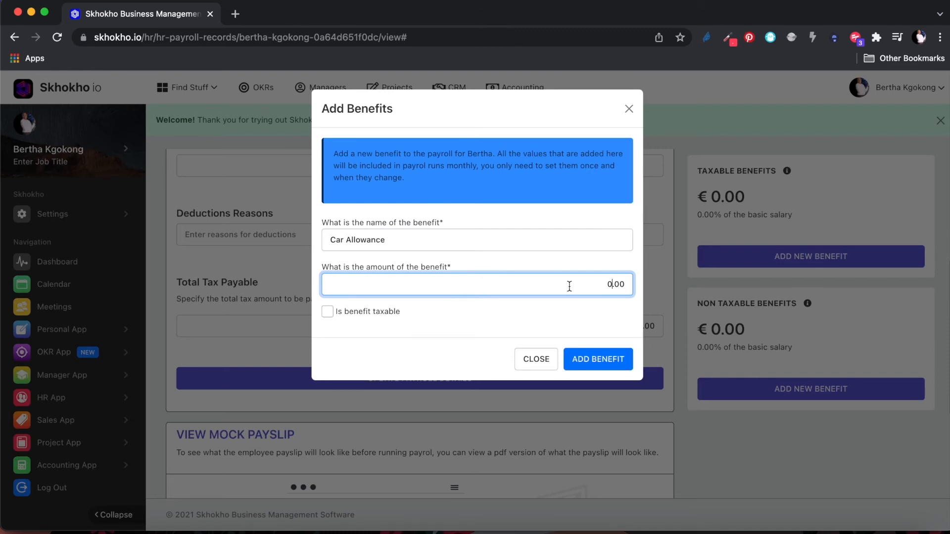
pyautogui.click(629, 108)
pyautogui.scroll(-5, 639, 310)
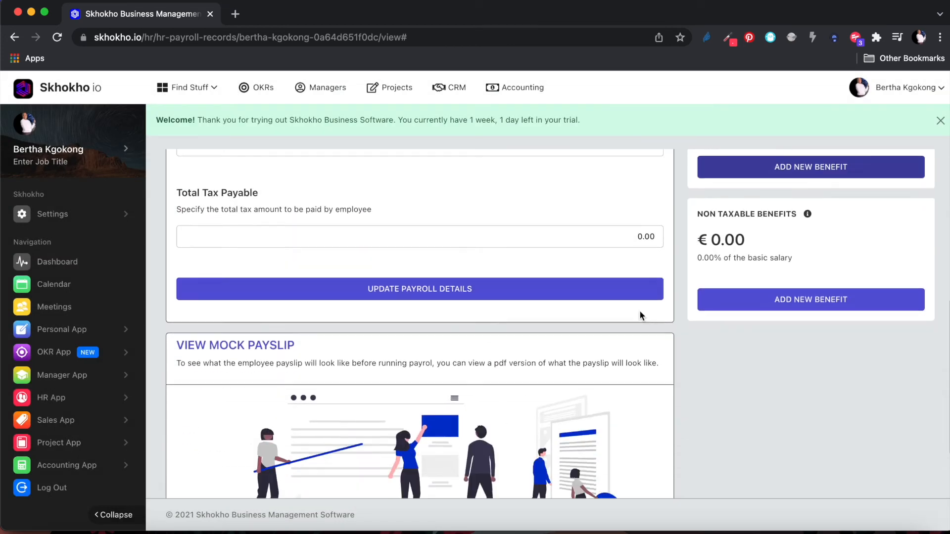
# Preview the updated mock payslip in a new tab, then return to the payroll details tab.
pyautogui.rightClick(248, 470)
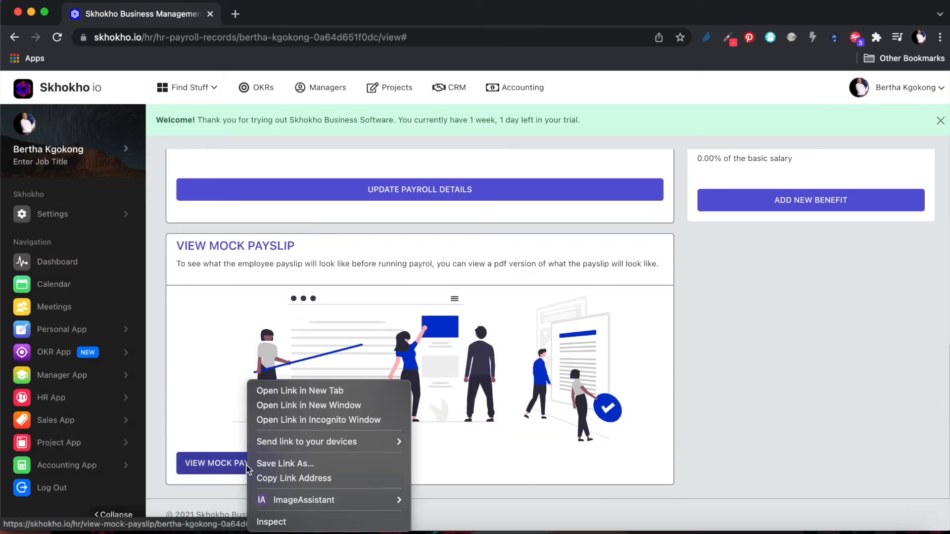
pyautogui.click(294, 391)
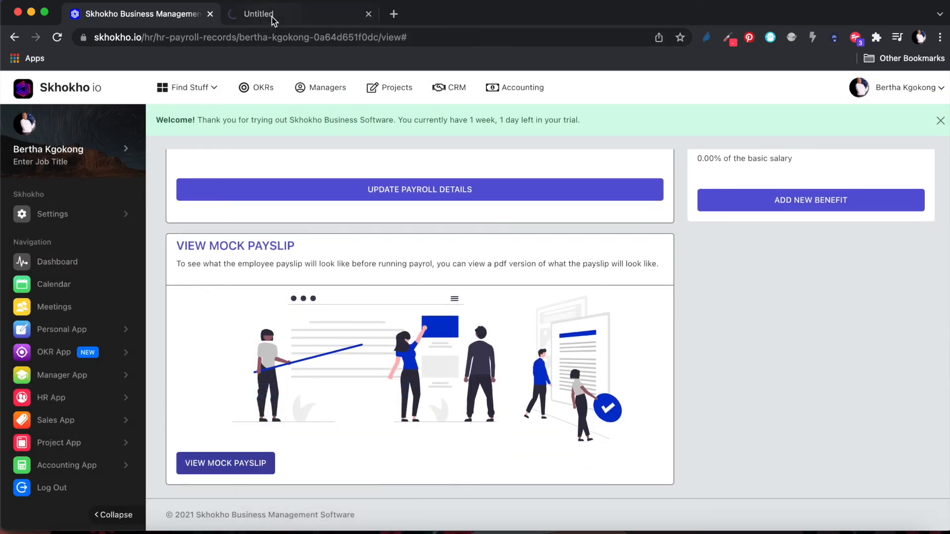
pyautogui.click(272, 15)
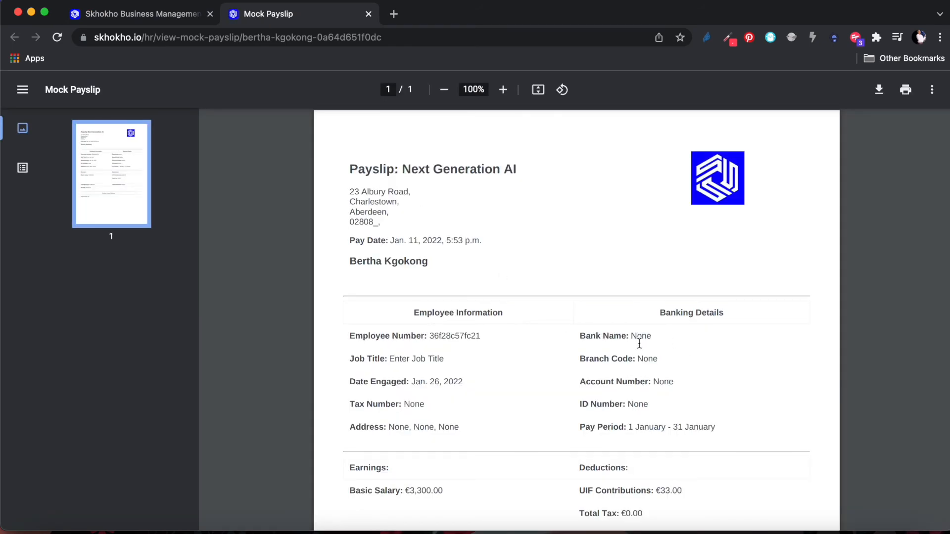
pyautogui.scroll(-3, 653, 331)
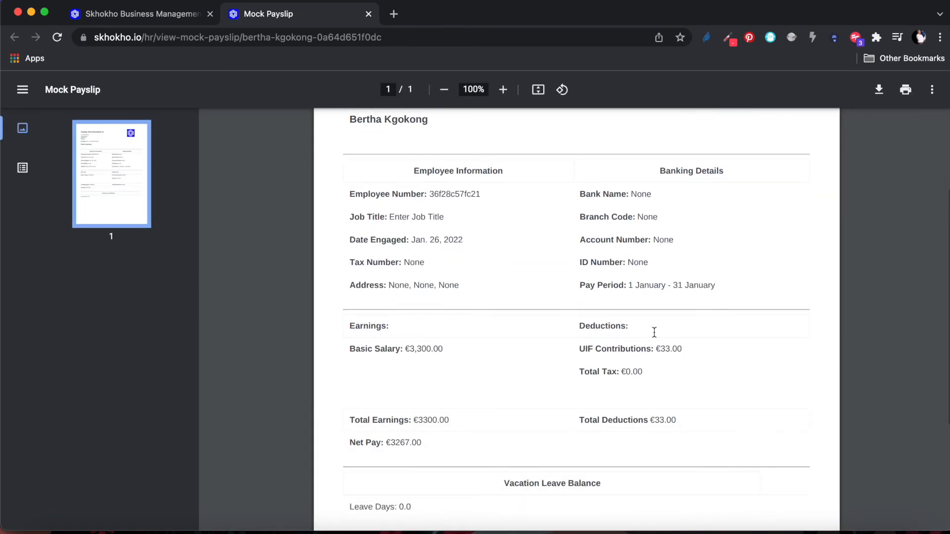
pyautogui.scroll(3, 655, 332)
pyautogui.click(167, 19)
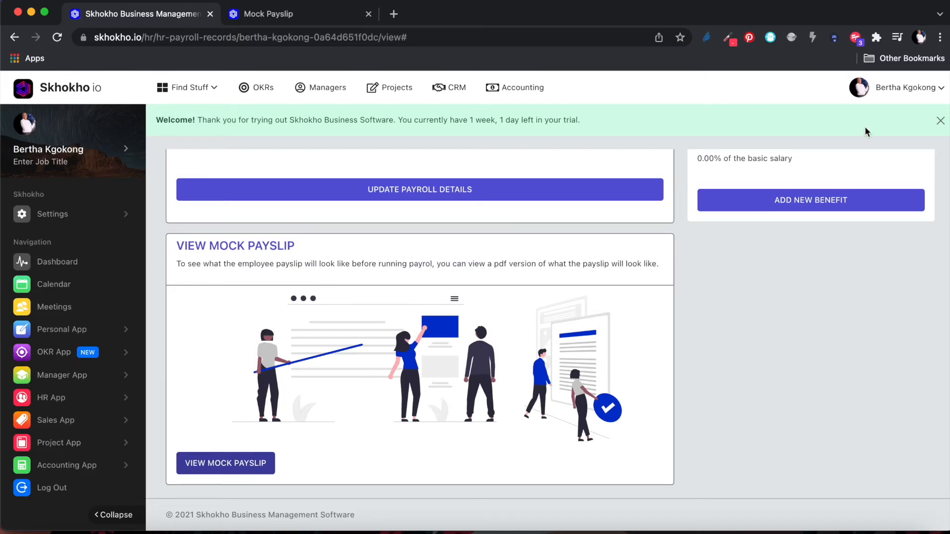
pyautogui.click(856, 201)
# Return to Payroll Records and bring up the Confirm Payroll Run dialog.
pyautogui.click(902, 199)
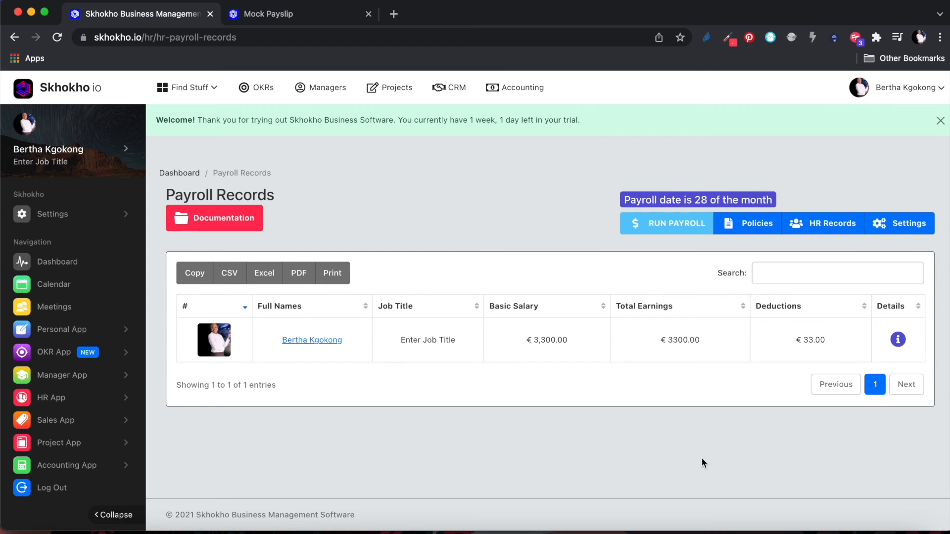
pyautogui.click(676, 227)
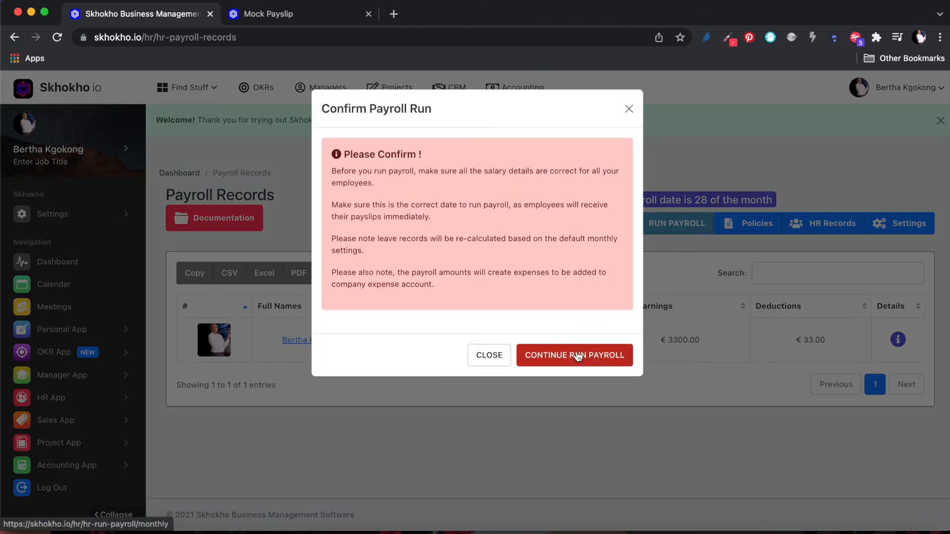